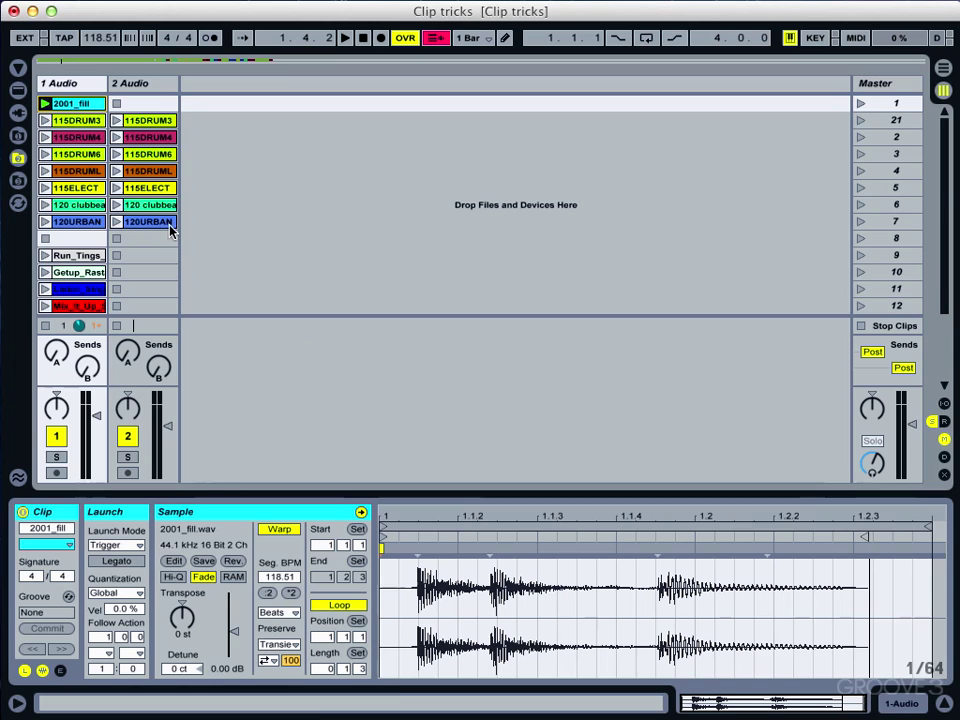
# Set the loop length of the 2001_fill clip to 1 bar and play the clip before and after the change
pyautogui.click(44, 104)
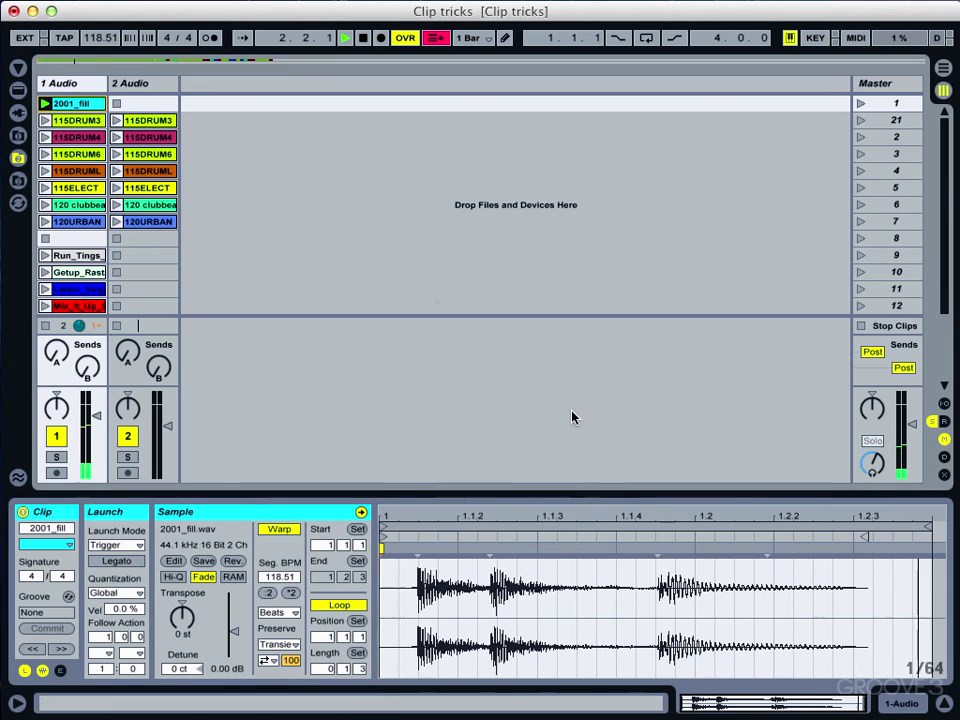
pyautogui.press('space')
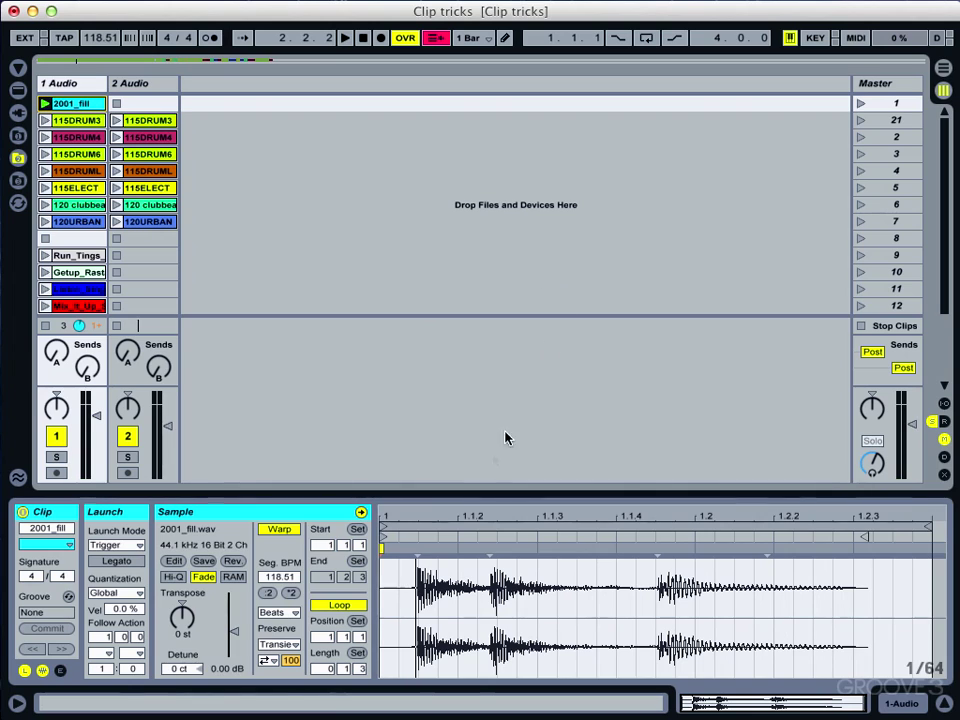
pyautogui.click(474, 520)
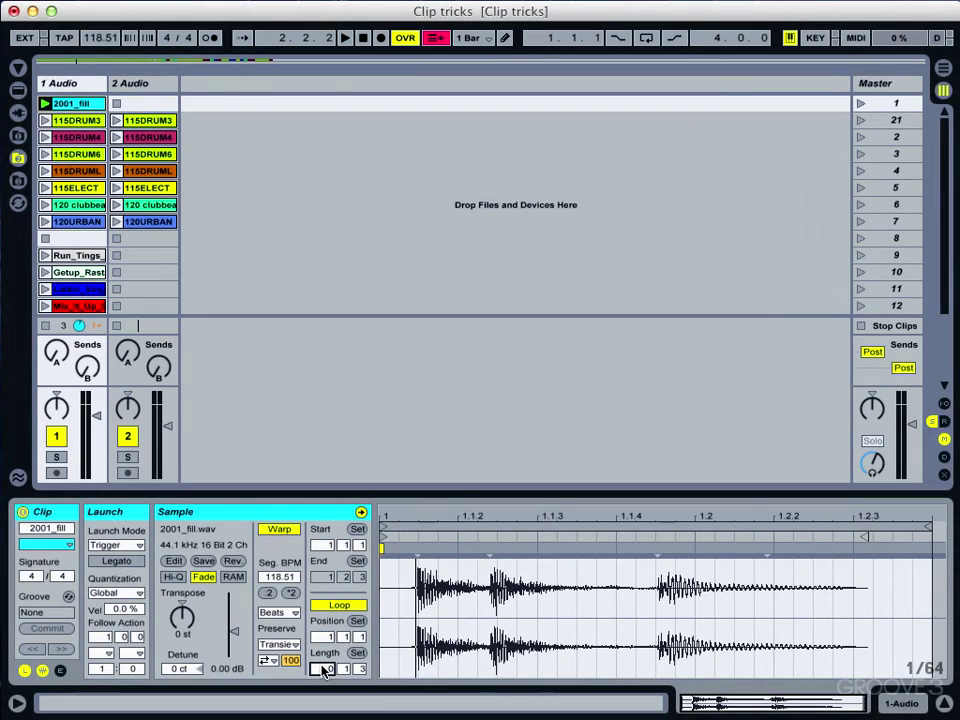
pyautogui.write('1')
pyautogui.press('Return')
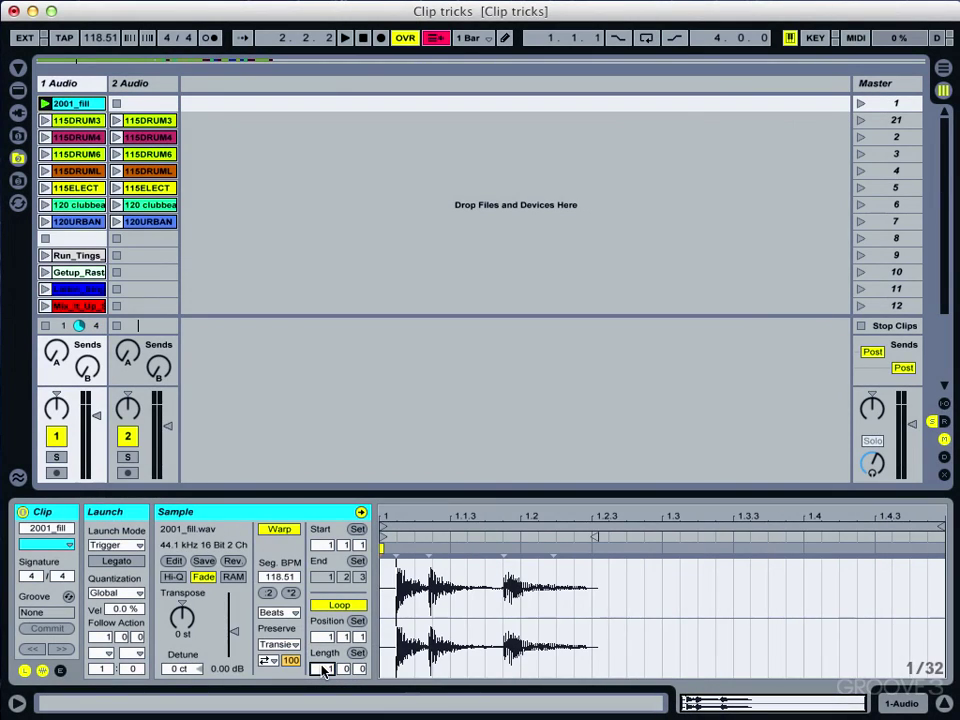
pyautogui.click(44, 104)
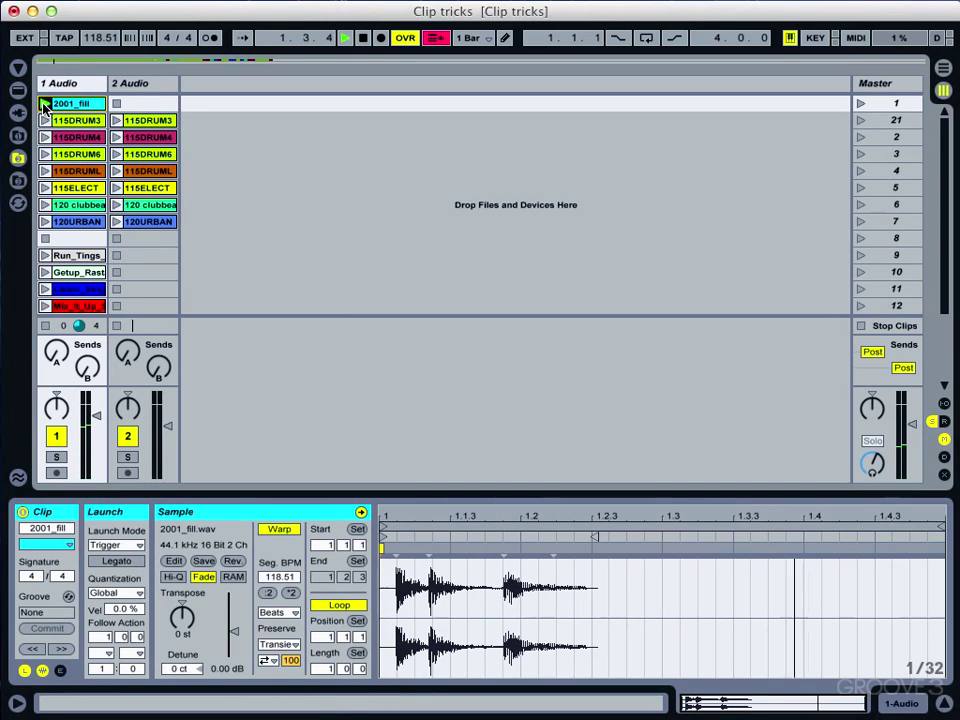
pyautogui.press('space')
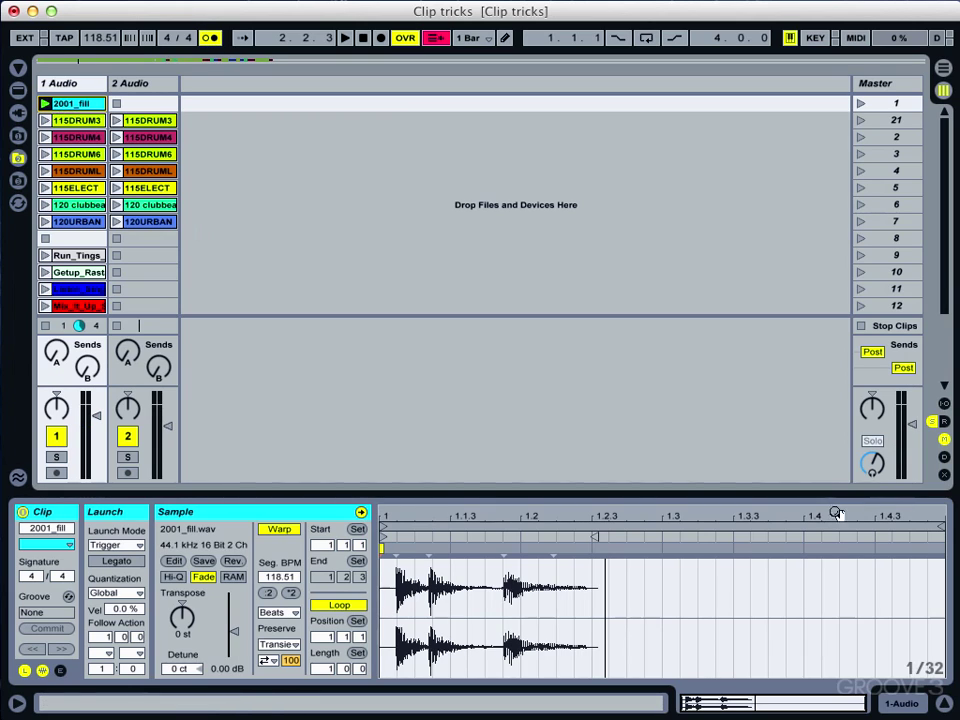
# Move the start marker of 2001_fill to 1.2.3 and audition the clip
pyautogui.click(44, 103)
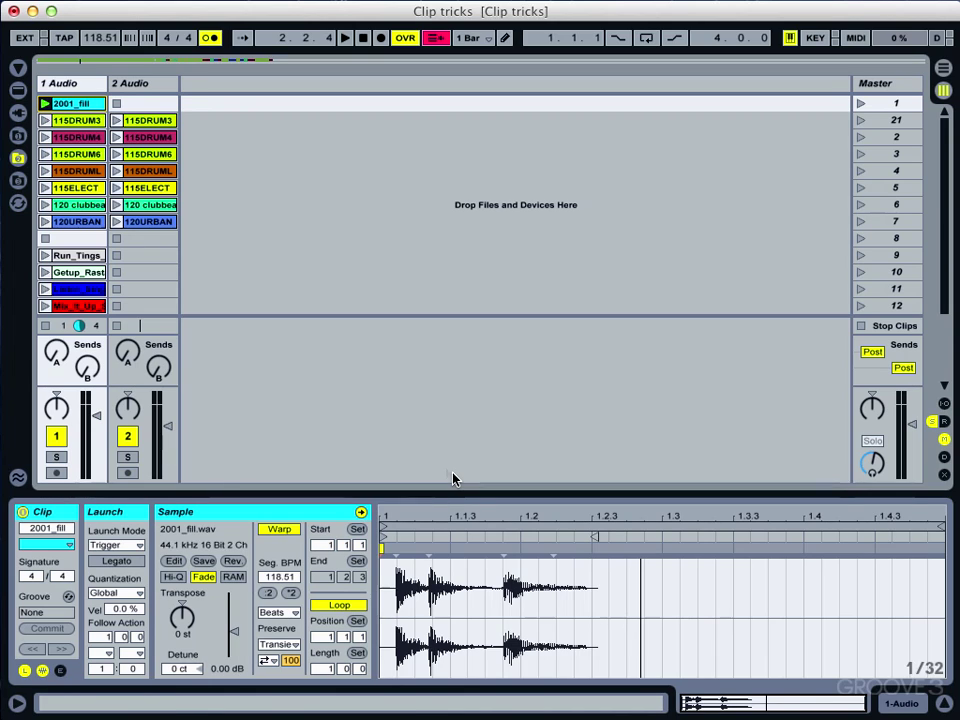
pyautogui.moveTo(381, 540)
pyautogui.mouseDown()
pyautogui.moveTo(820, 550)
pyautogui.moveTo(805, 552)
pyautogui.mouseUp()
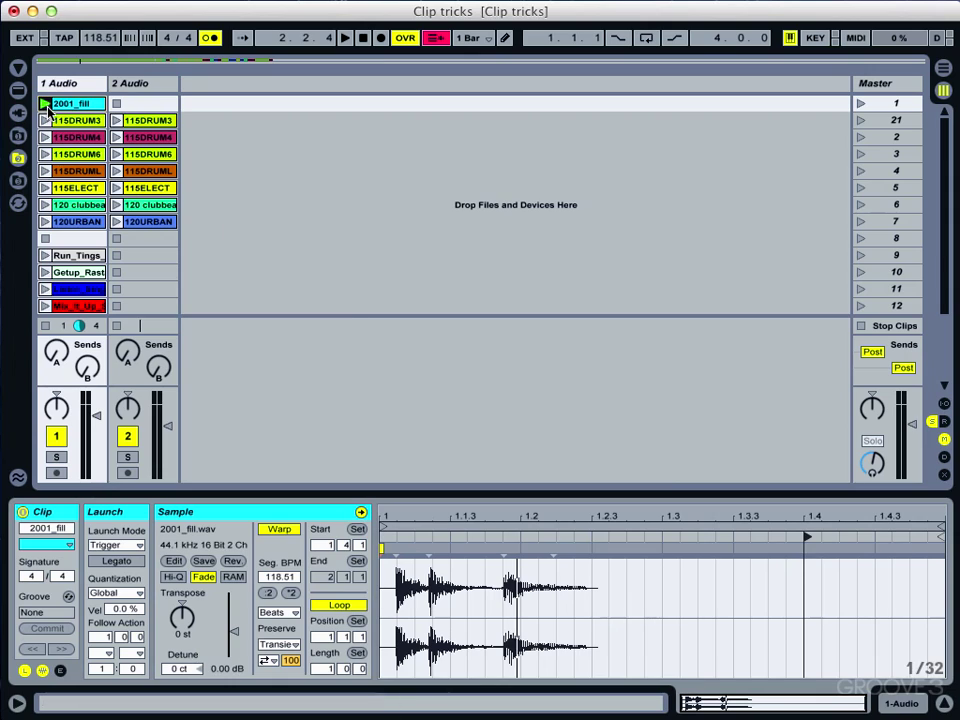
pyautogui.moveTo(808, 538); pyautogui.dragTo(594, 530)
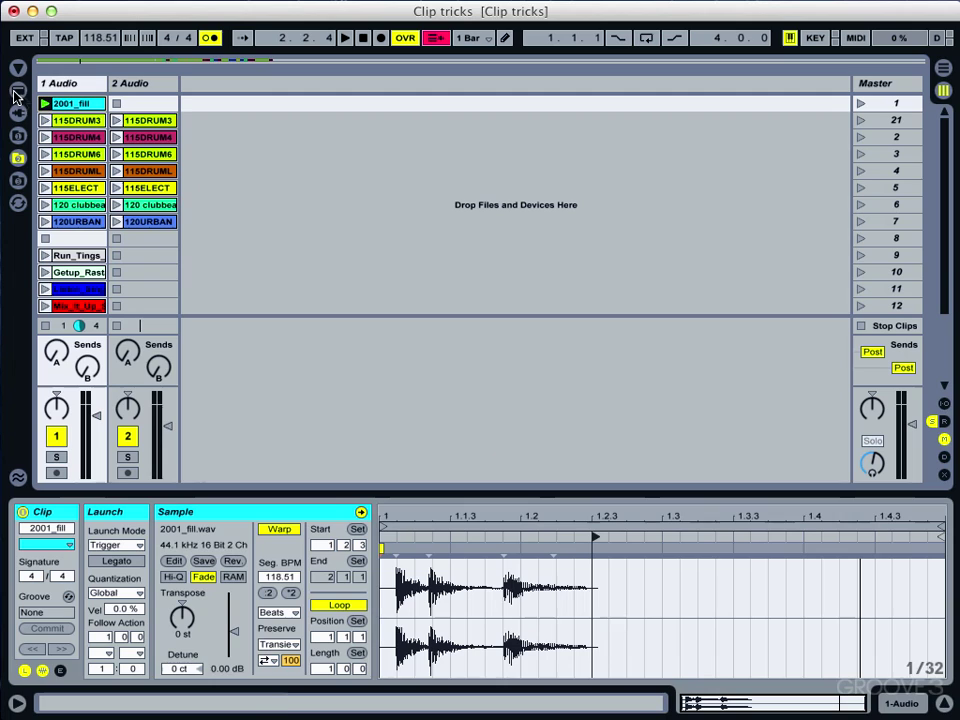
pyautogui.click(45, 104)
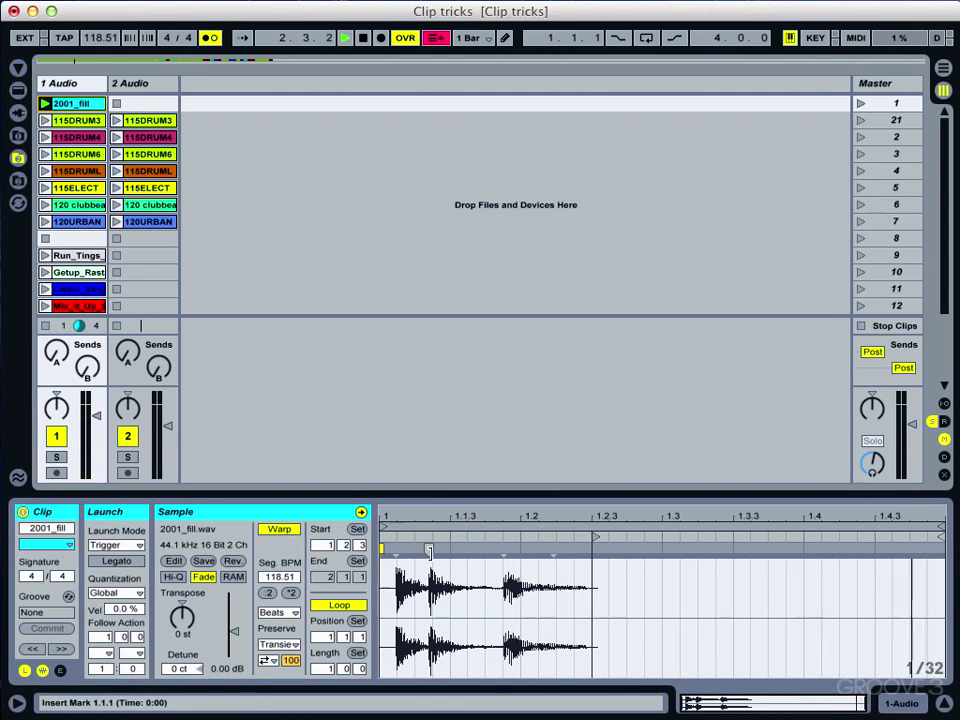
pyautogui.press('space')
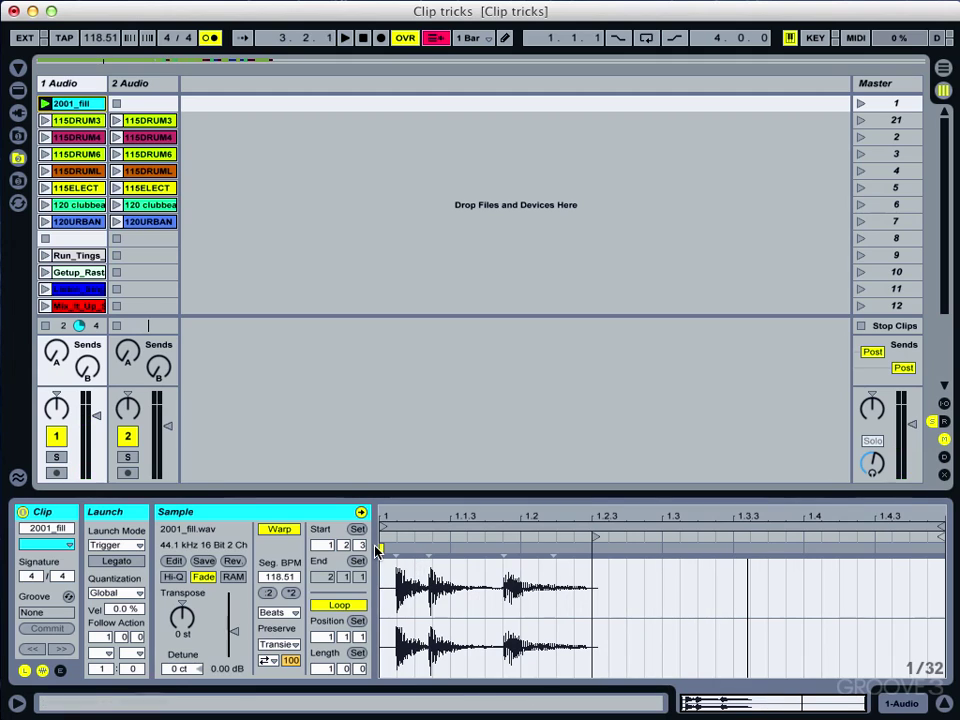
# Try shifting the first warp marker of 2001_fill so its first hit falls on 1.1.1, and play the clip
pyautogui.moveTo(382, 549); pyautogui.dragTo(424, 549)
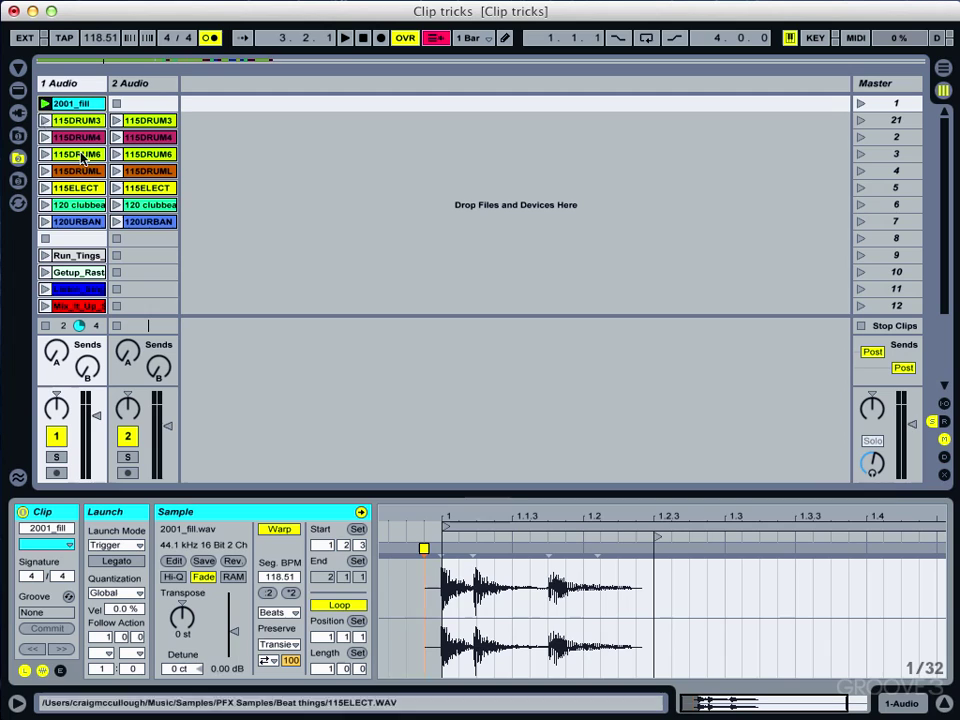
pyautogui.click(44, 104)
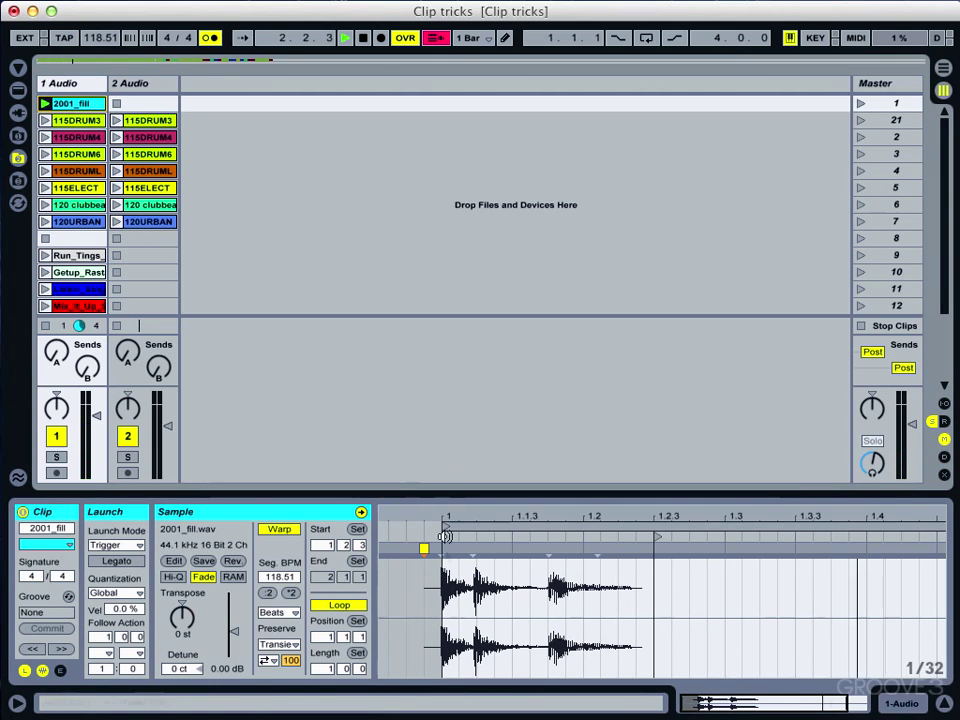
pyautogui.moveTo(424, 549); pyautogui.dragTo(428, 550)
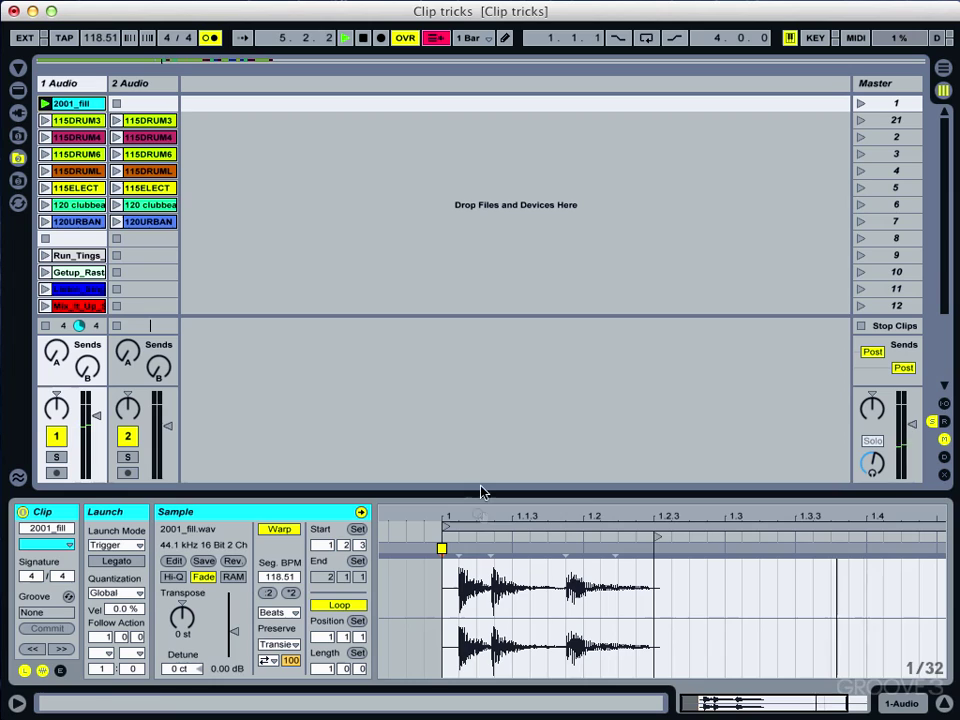
# Place a warp marker on the fill's second hit at 1.1.2, remove the two warp markers after it, and stop playback
pyautogui.moveTo(566, 551)
pyautogui.mouseDown()
pyautogui.moveTo(584, 551)
pyautogui.moveTo(569, 552)
pyautogui.mouseUp()
pyautogui.keyDown('super'); pyautogui.doubleClick(566, 550); pyautogui.keyUp('super')
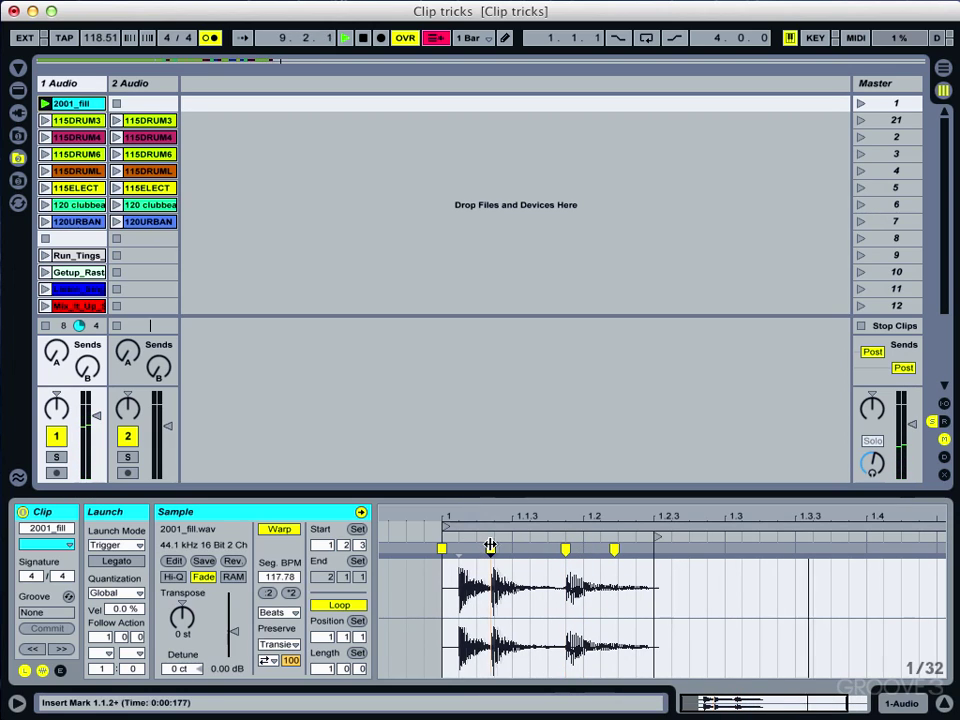
pyautogui.moveTo(490, 549); pyautogui.dragTo(495, 547)
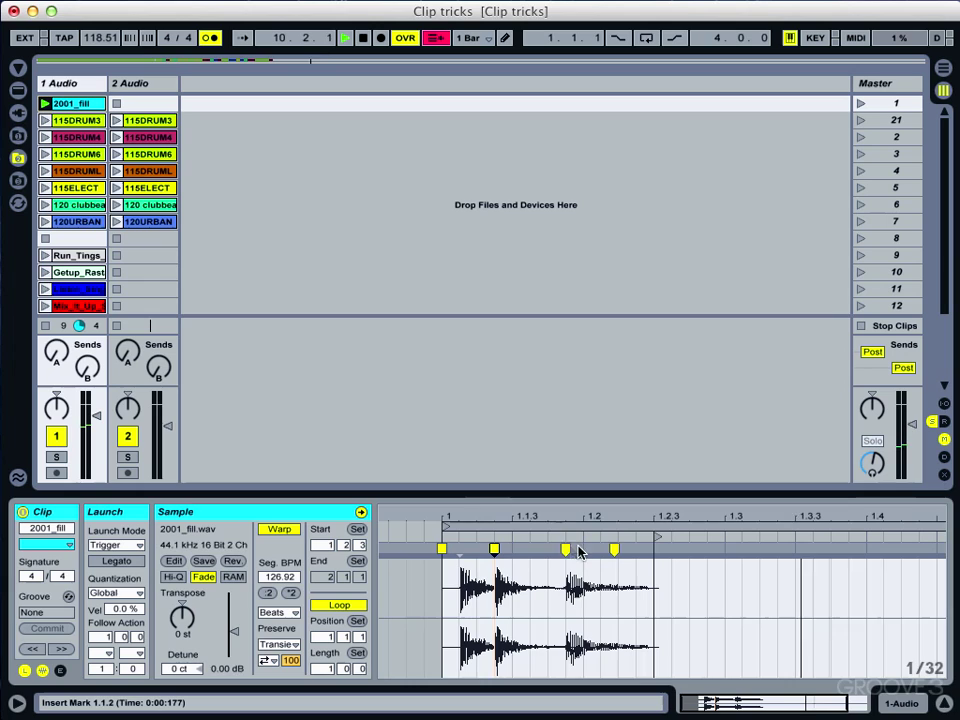
pyautogui.doubleClick(614, 548)
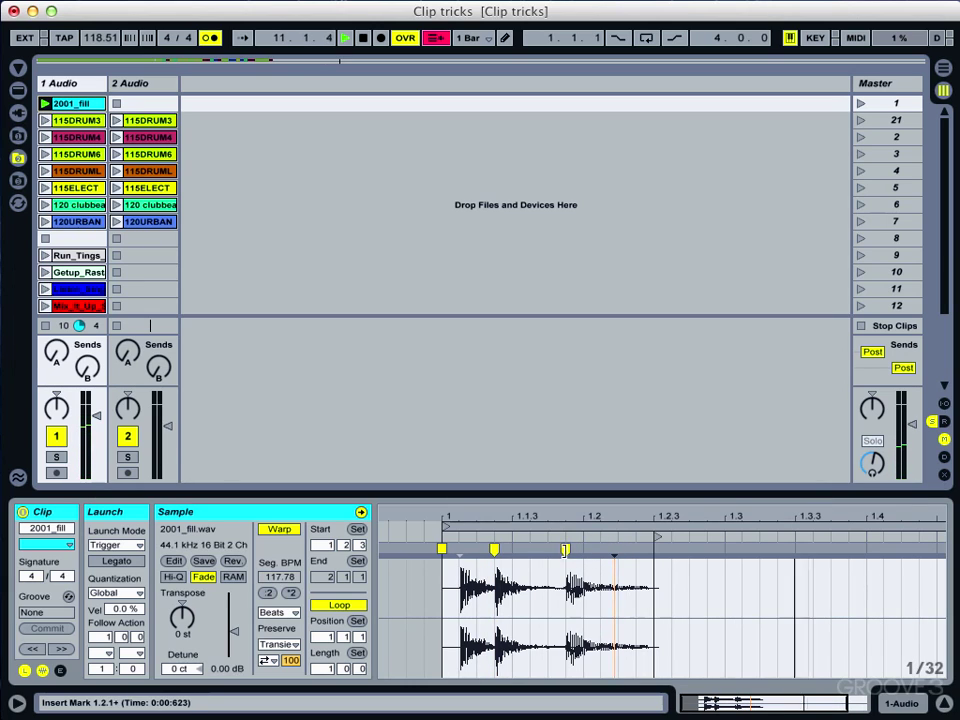
pyautogui.doubleClick(565, 549)
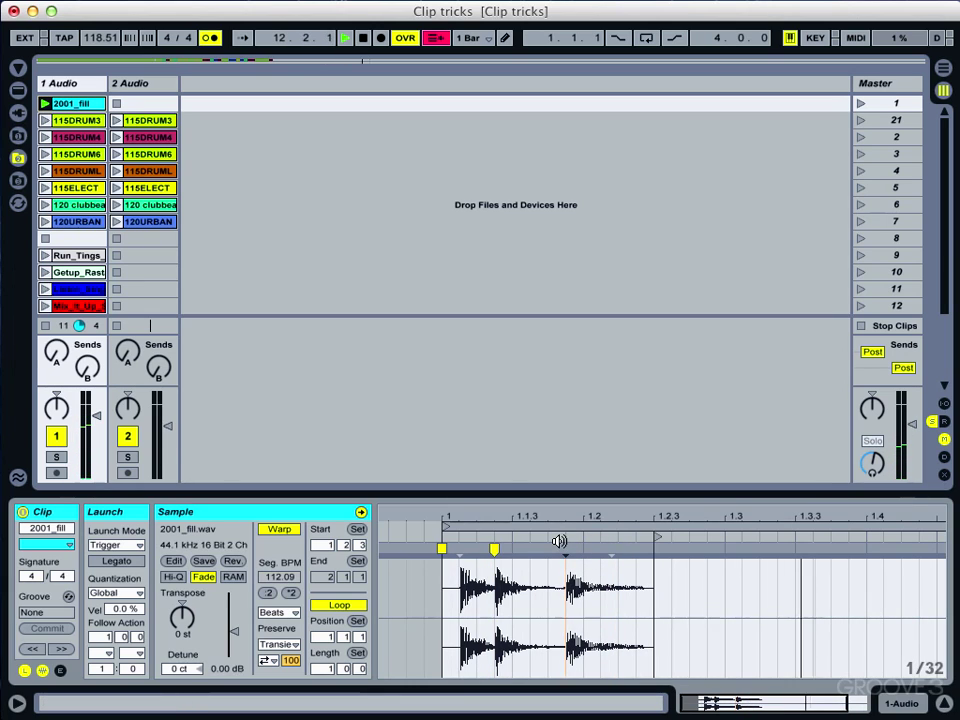
pyautogui.press('space')
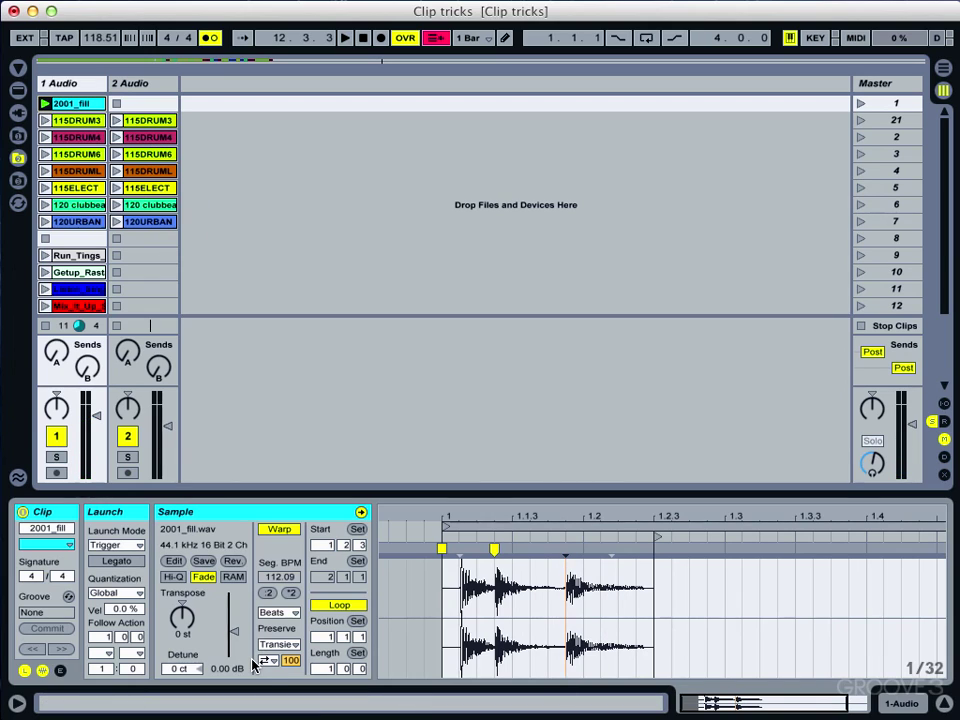
# Set the Follow Action of 2001_fill to Next and launch the clip to test it
pyautogui.click(103, 653)
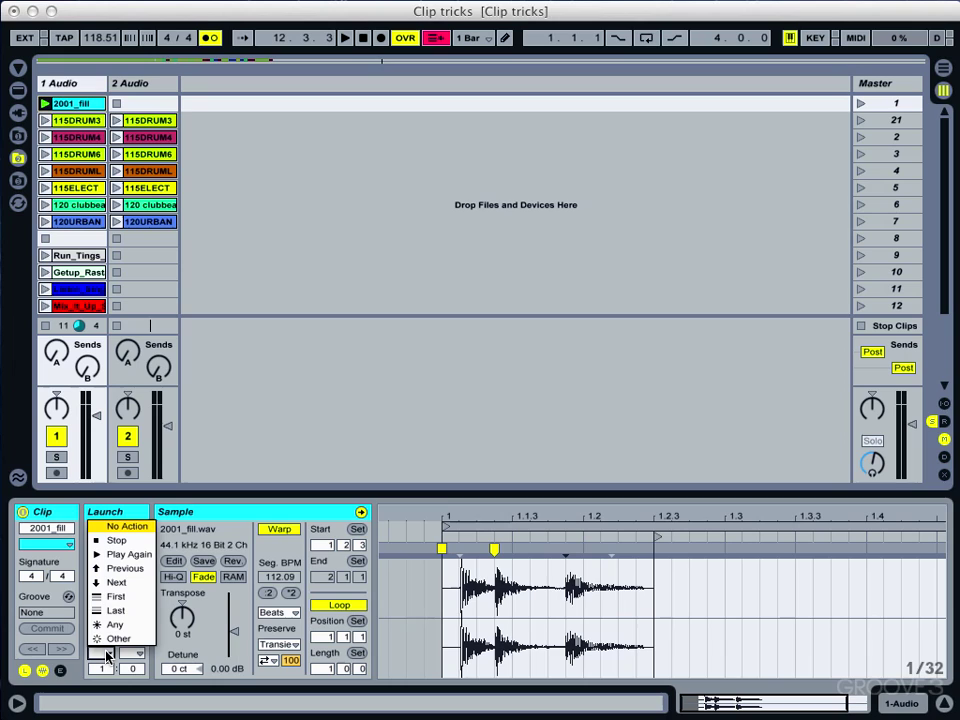
pyautogui.click(115, 584)
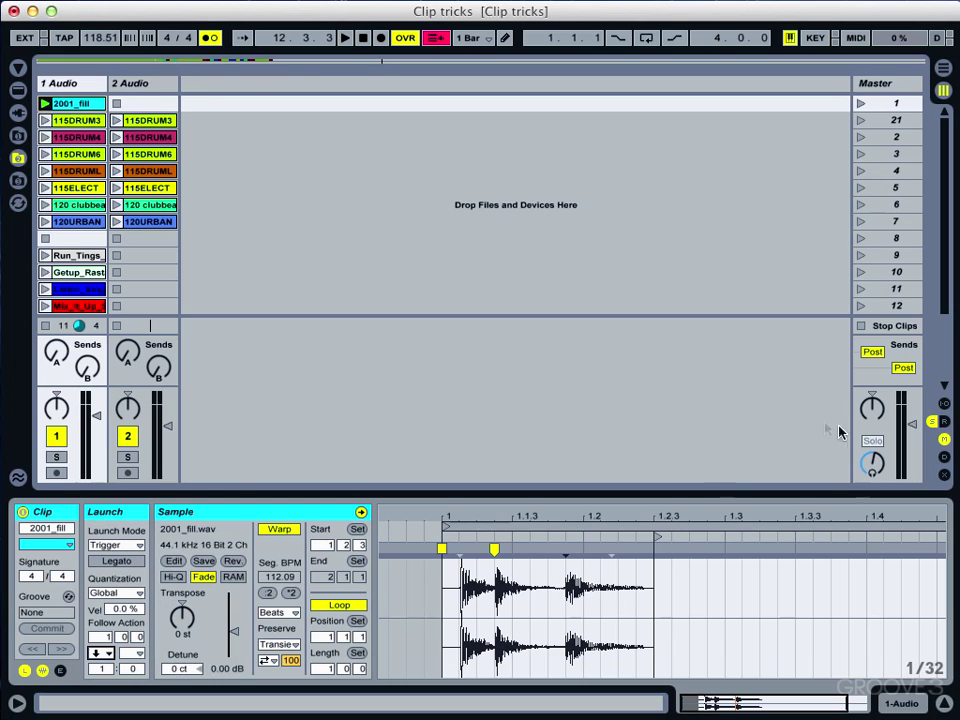
pyautogui.click(45, 104)
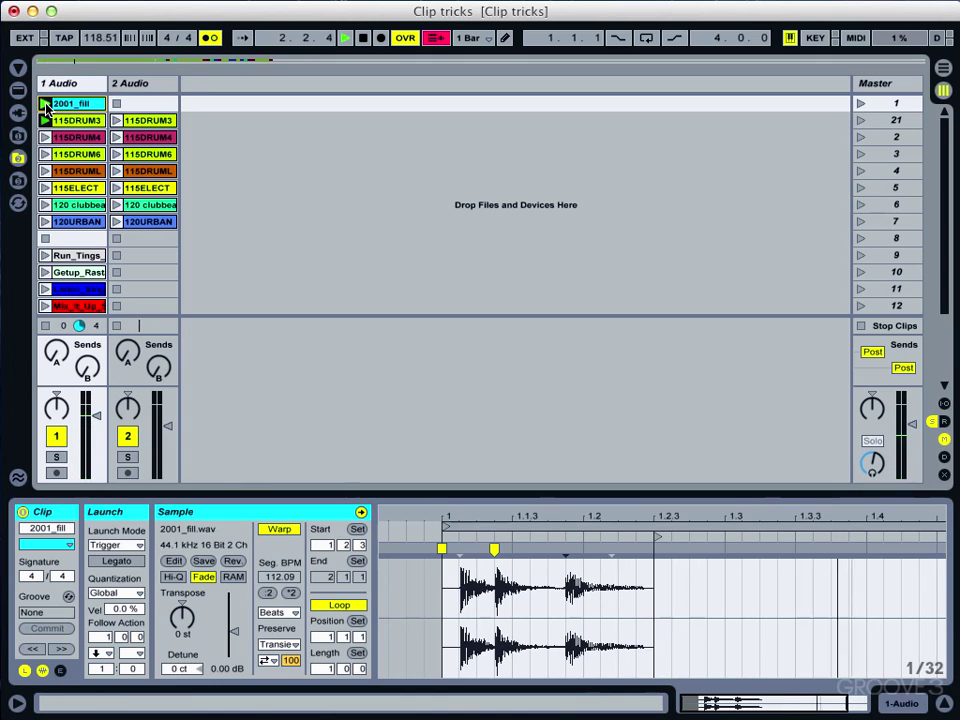
pyautogui.click(64, 121)
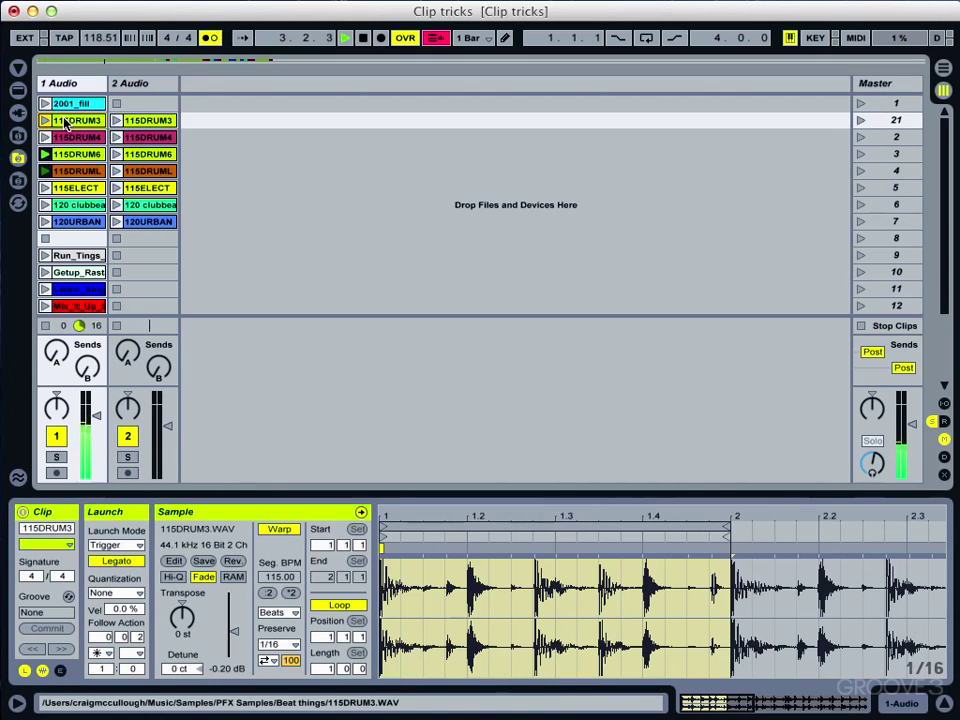
pyautogui.press('space')
# Set the Follow Action of the seven clips from 115DRUM3 to 120URBAN in track 1 Audio to No Action
pyautogui.click(72, 238)
pyautogui.moveTo(83, 148); pyautogui.dragTo(80, 124)
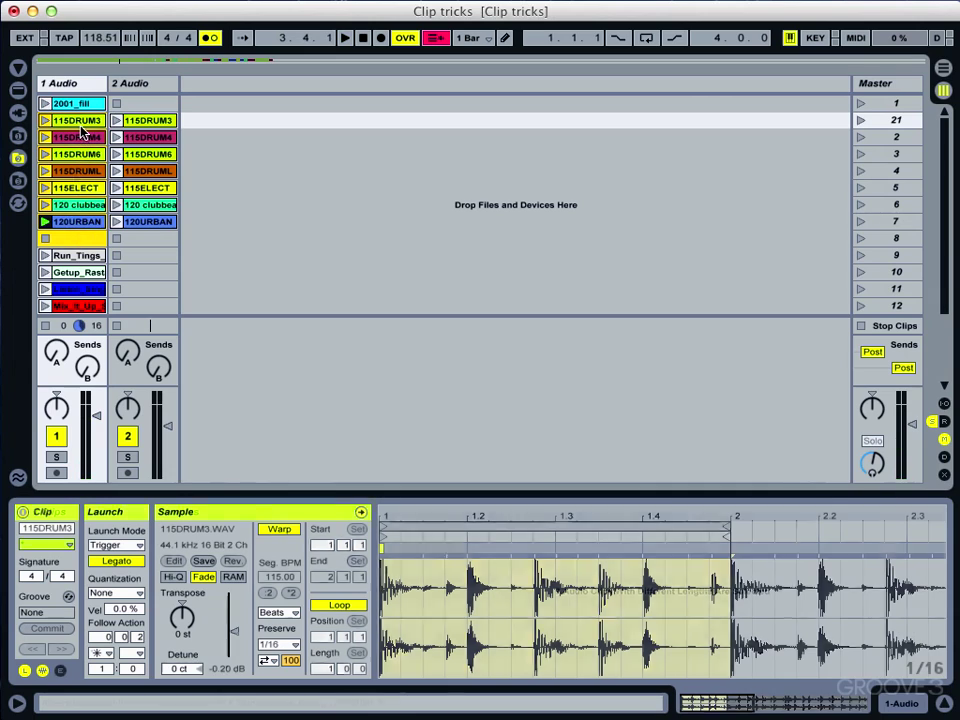
pyautogui.click(107, 656)
pyautogui.click(107, 656)
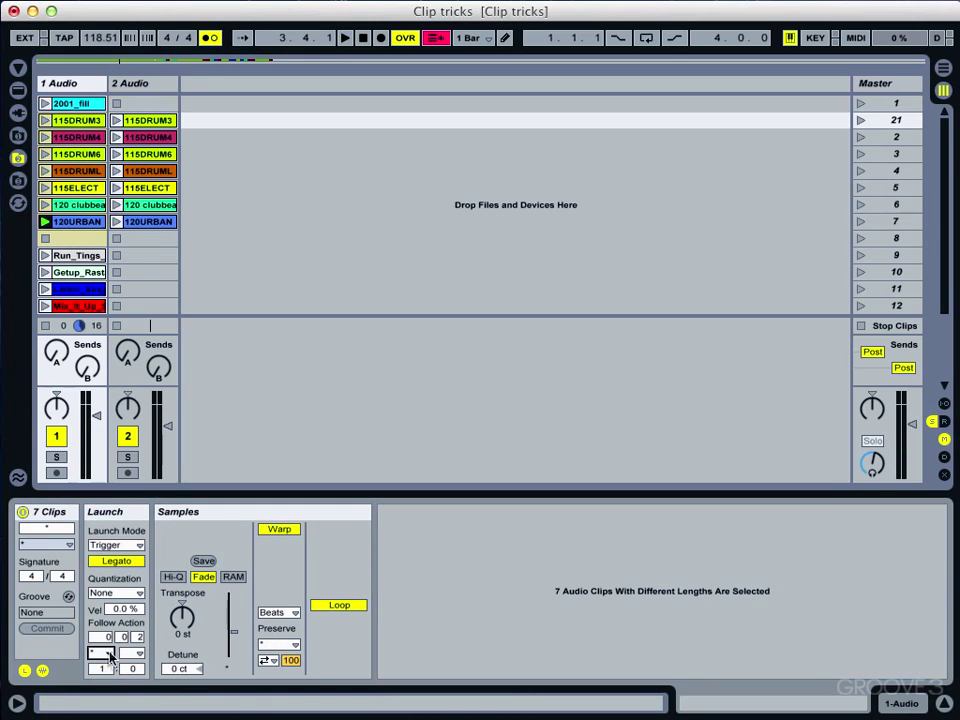
pyautogui.click(107, 656)
pyautogui.click(123, 527)
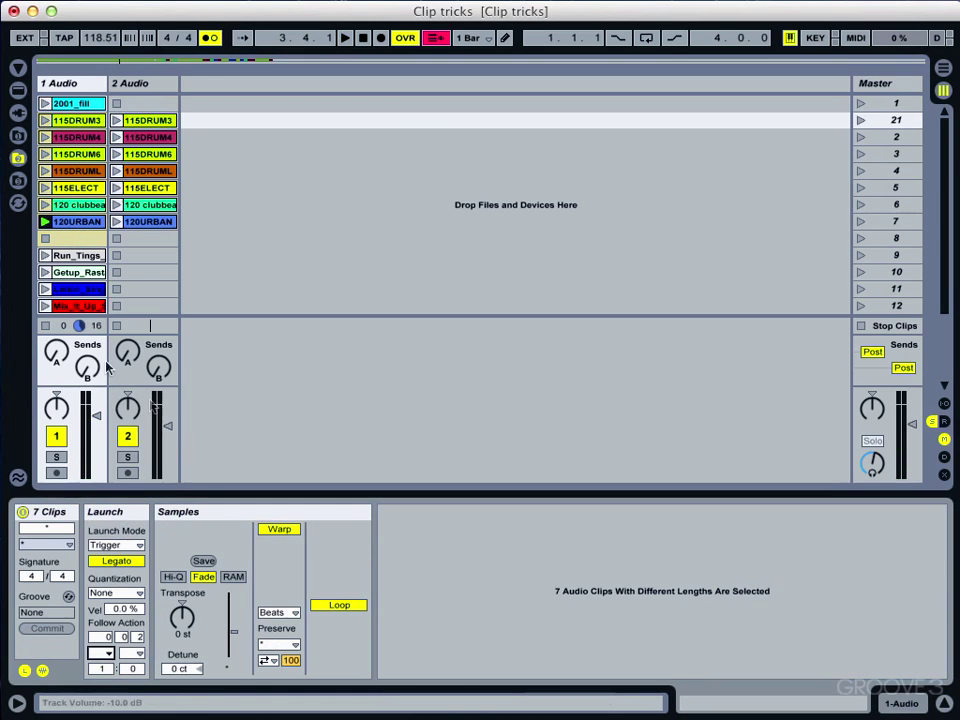
# In 2001_fill, move the second hit's warp marker to 1.1.3 and the first hit to 1.1.2, auditioning the transition into the drum loop
pyautogui.click(45, 104)
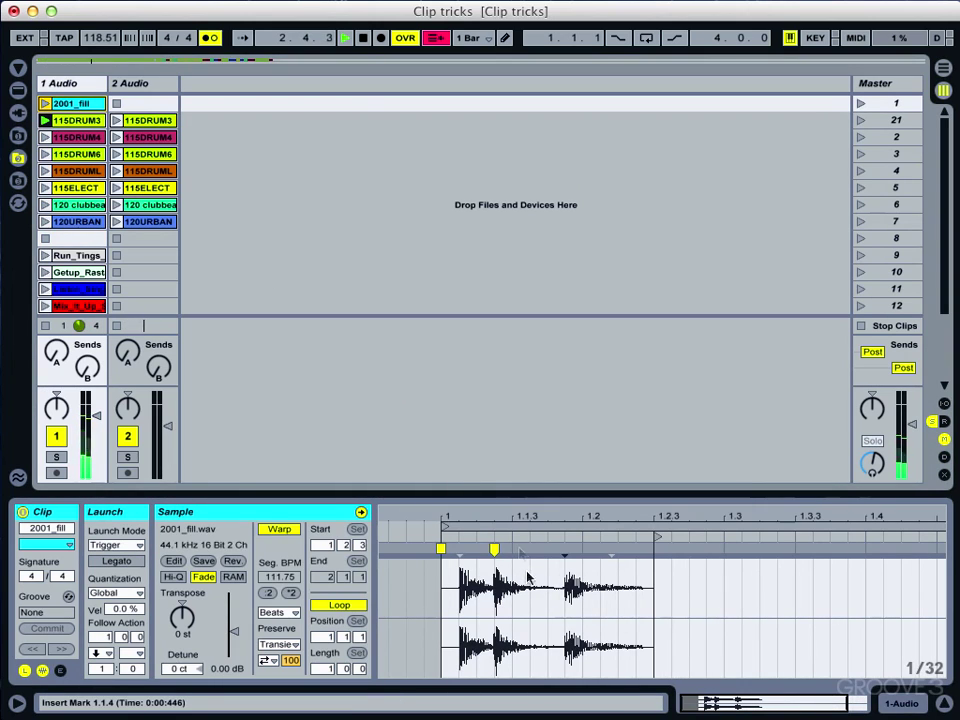
pyautogui.click(495, 549)
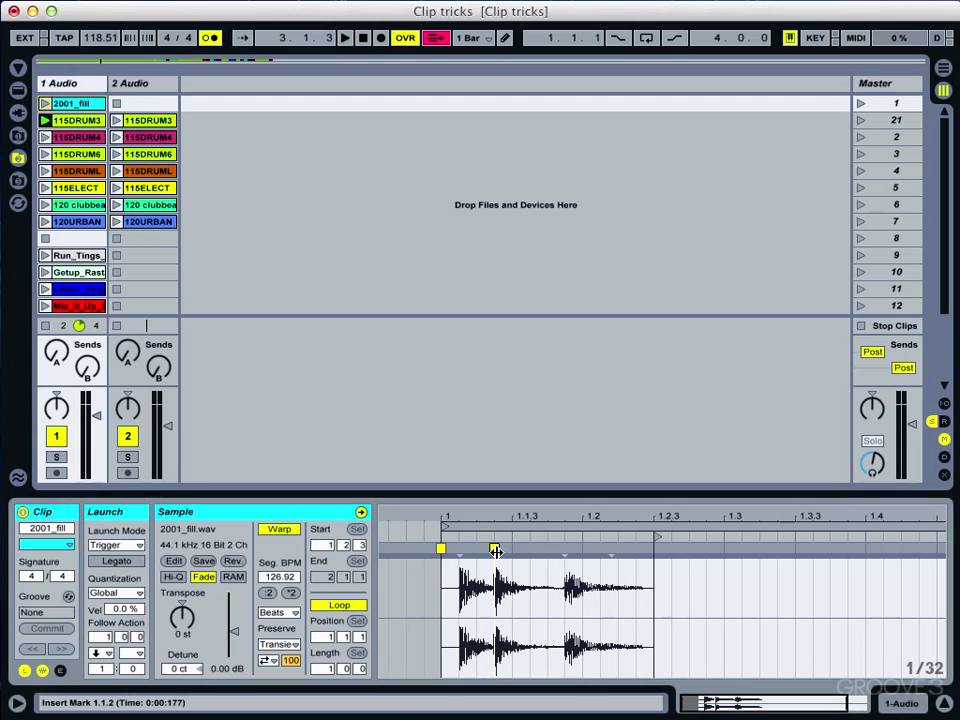
pyautogui.moveTo(503, 552); pyautogui.dragTo(520, 552)
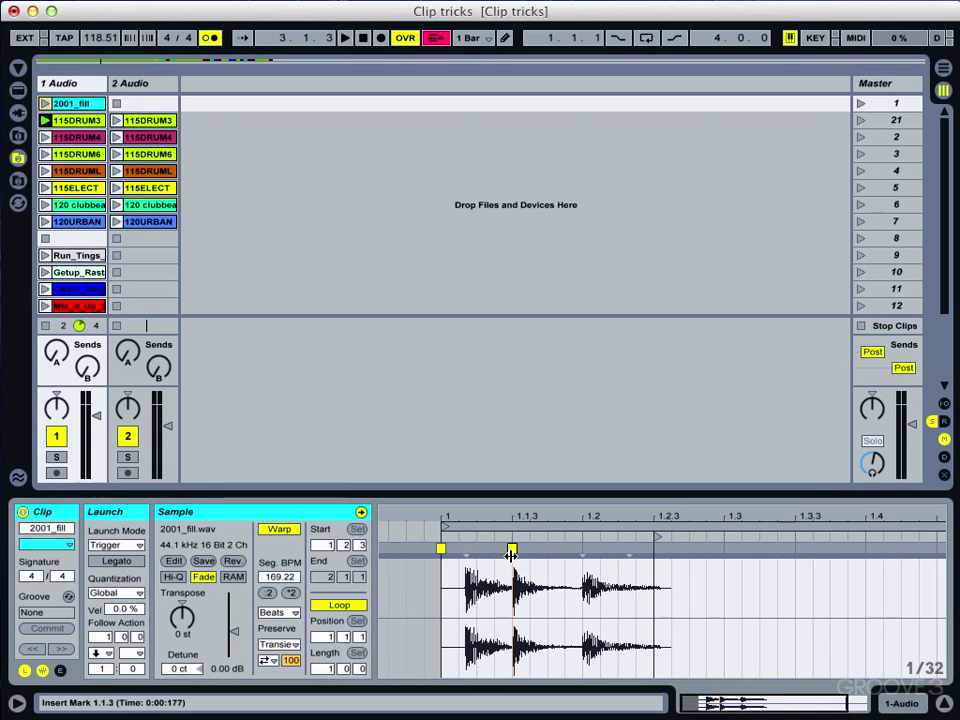
pyautogui.click(45, 103)
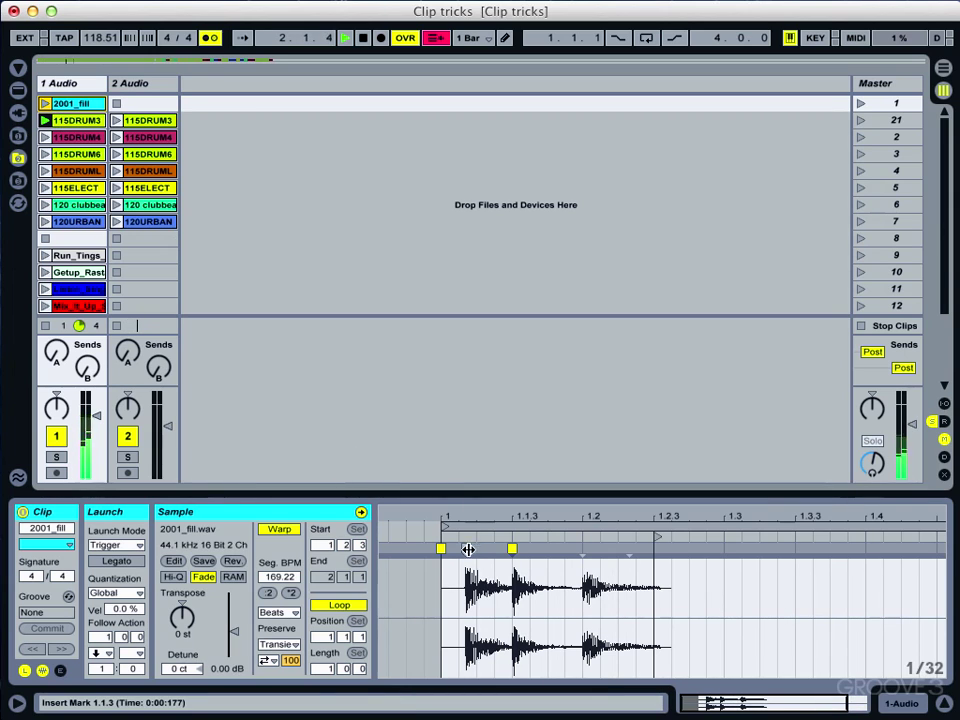
pyautogui.moveTo(466, 550); pyautogui.dragTo(476, 552)
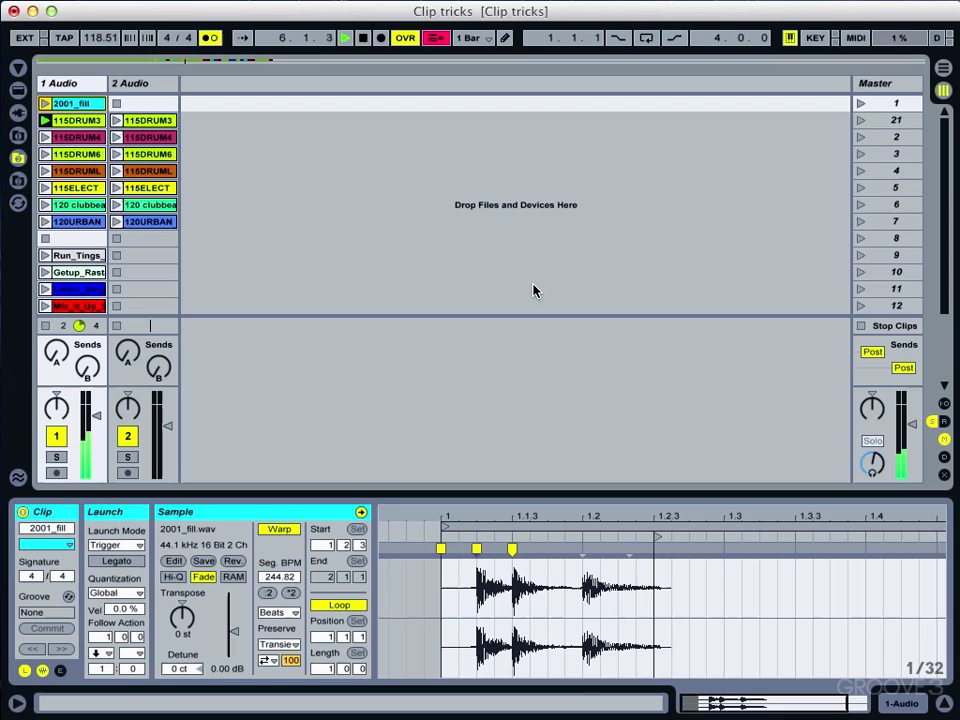
pyautogui.press('space')
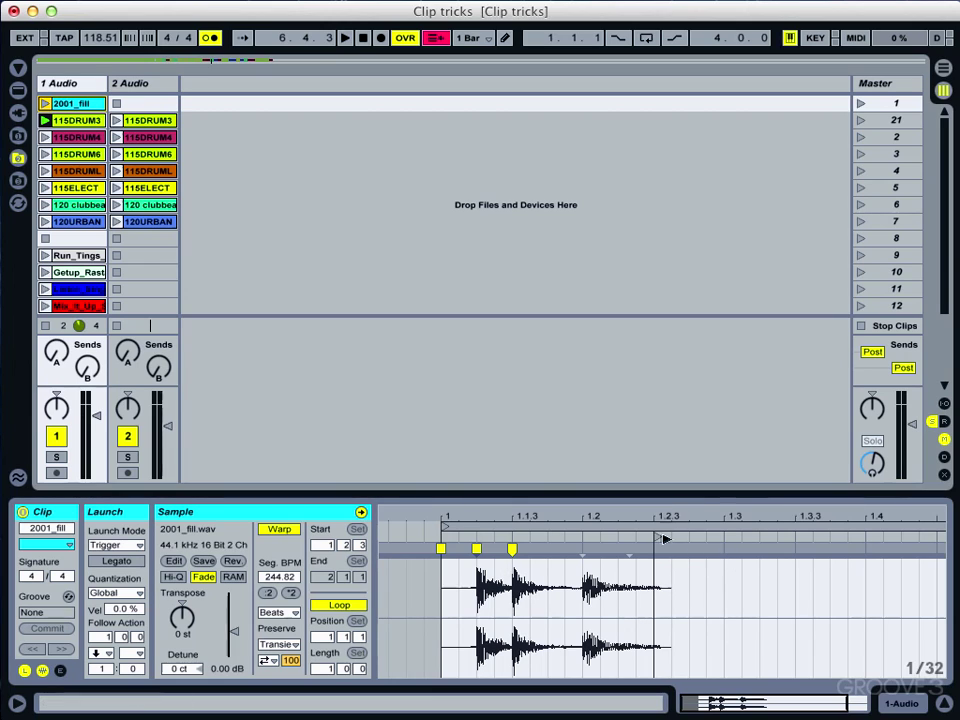
pyautogui.moveTo(660, 537)
pyautogui.mouseDown()
pyautogui.moveTo(712, 537)
pyautogui.moveTo(632, 537)
pyautogui.moveTo(727, 537)
pyautogui.moveTo(670, 537)
pyautogui.mouseUp()
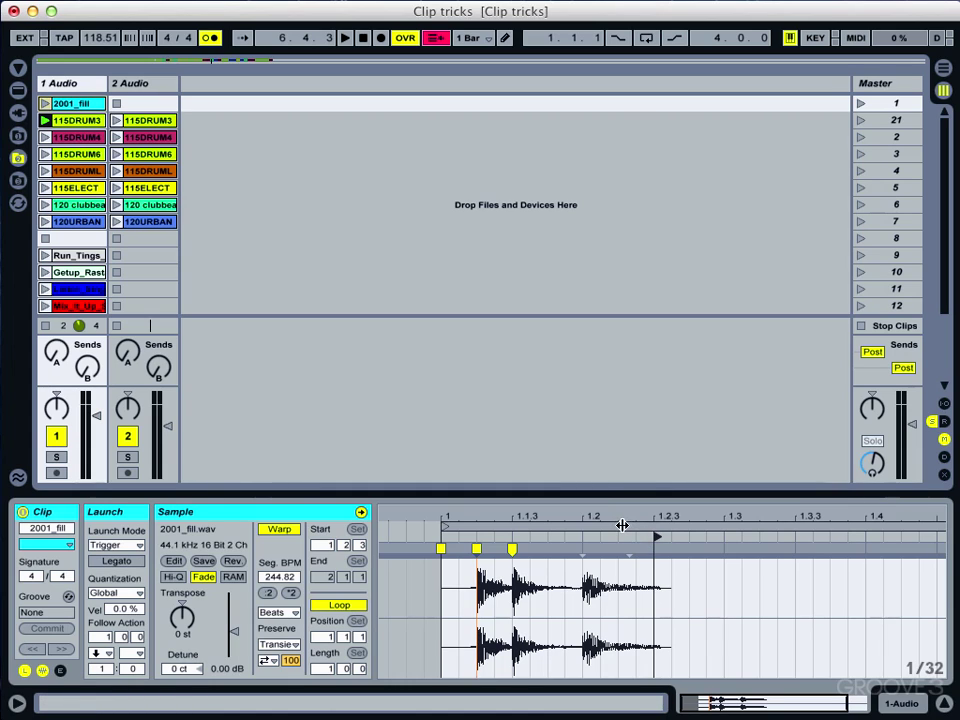
pyautogui.click(44, 104)
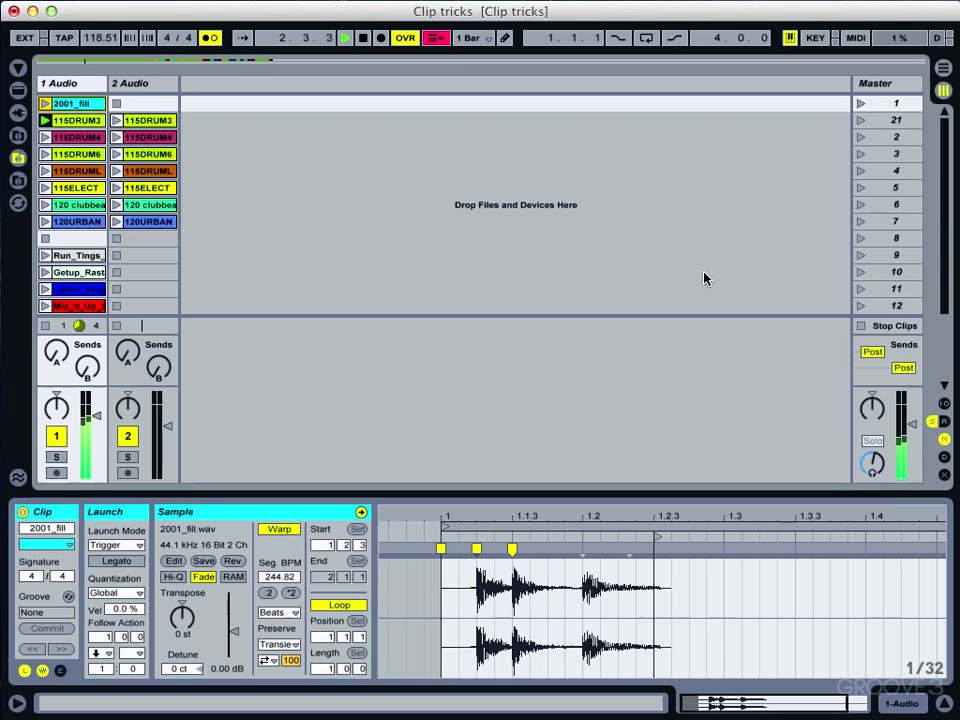
# Move the clips from 115DRUM3 to 120URBAN in both audio tracks down one scene
pyautogui.click(75, 122)
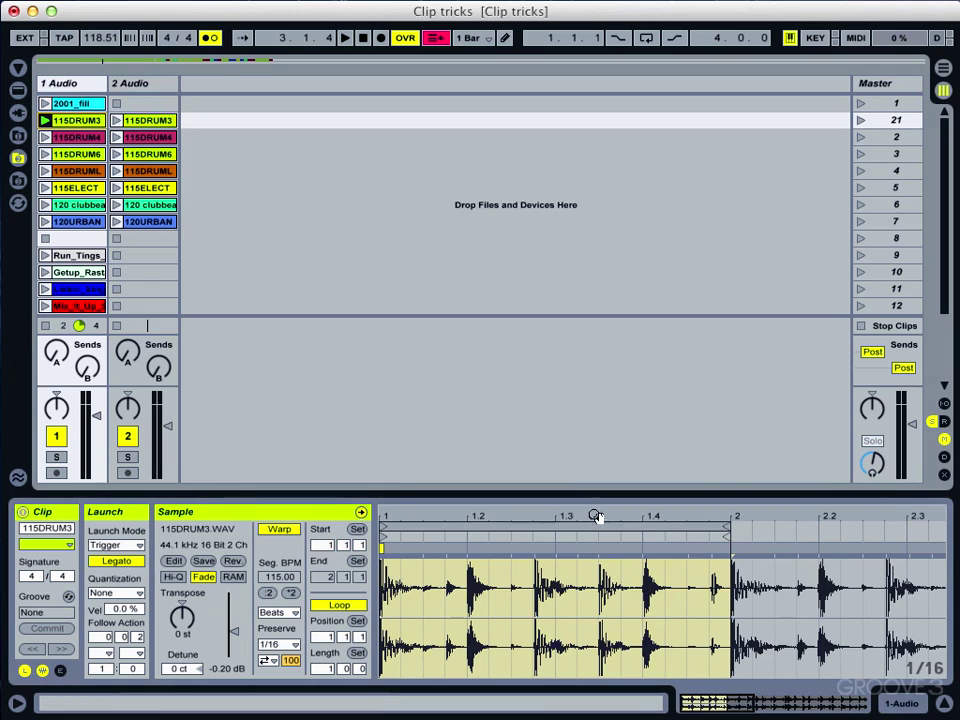
pyautogui.moveTo(595, 516); pyautogui.dragTo(485, 520)
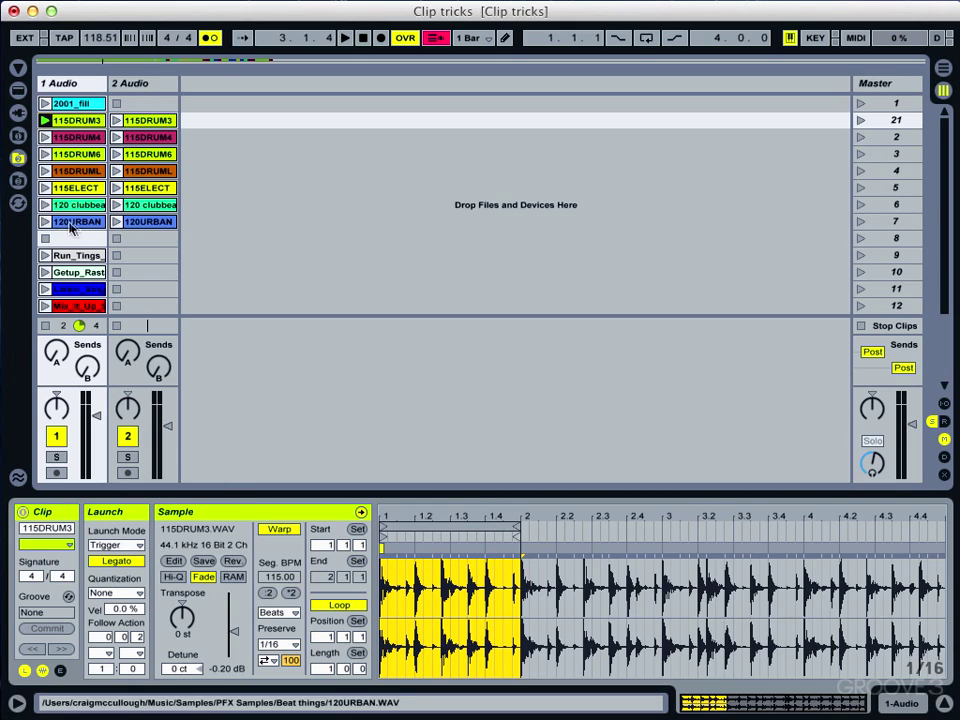
pyautogui.moveTo(78, 238); pyautogui.dragTo(150, 150)
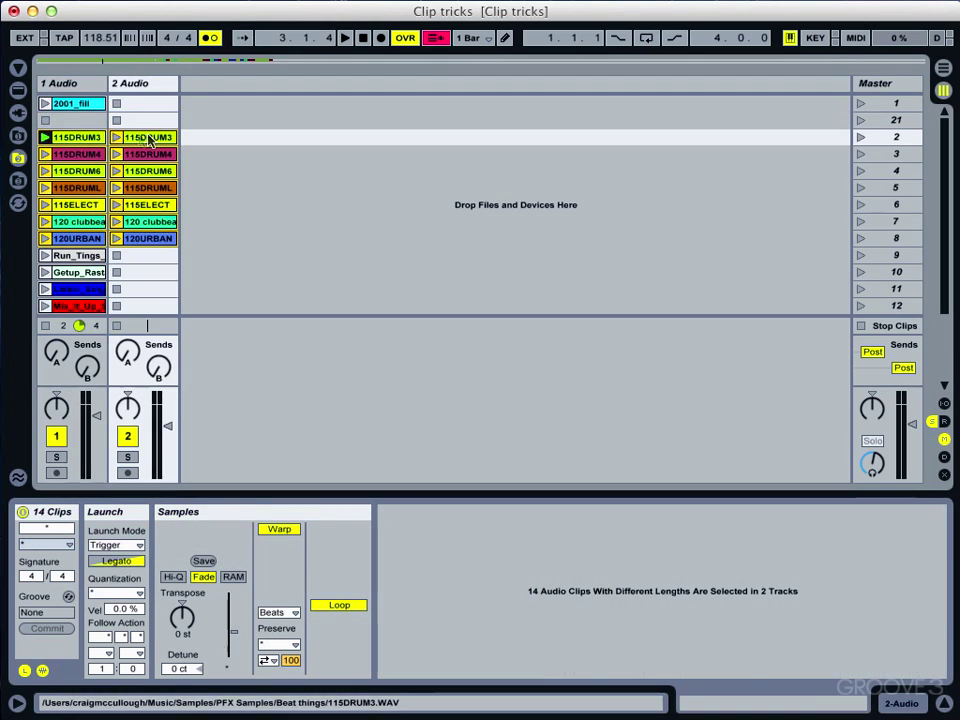
# Copy the 115DRUM3 clip in track 1 Audio into the empty slot above it, and select the lower 115DRUM3 clip
pyautogui.click(82, 140)
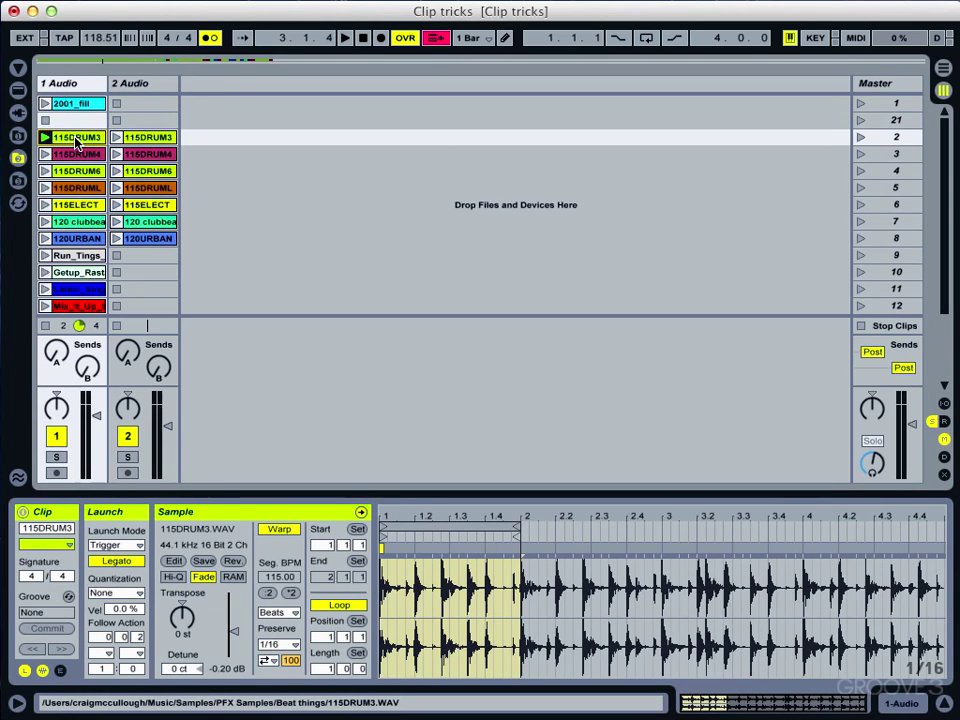
pyautogui.moveTo(82, 133); pyautogui.dragTo(90, 128)
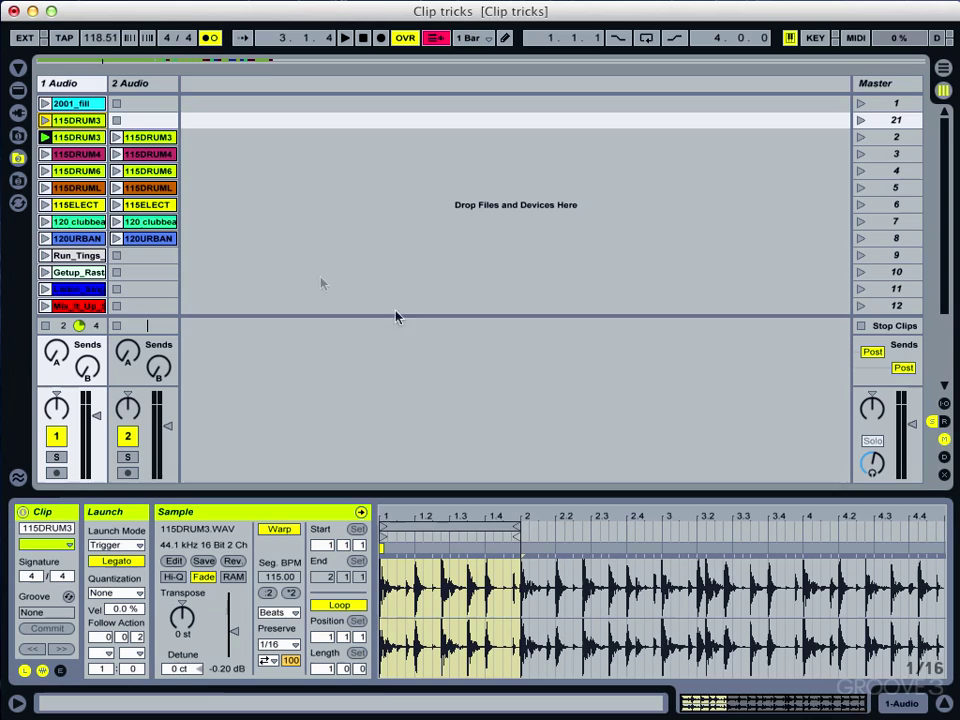
pyautogui.click(79, 137)
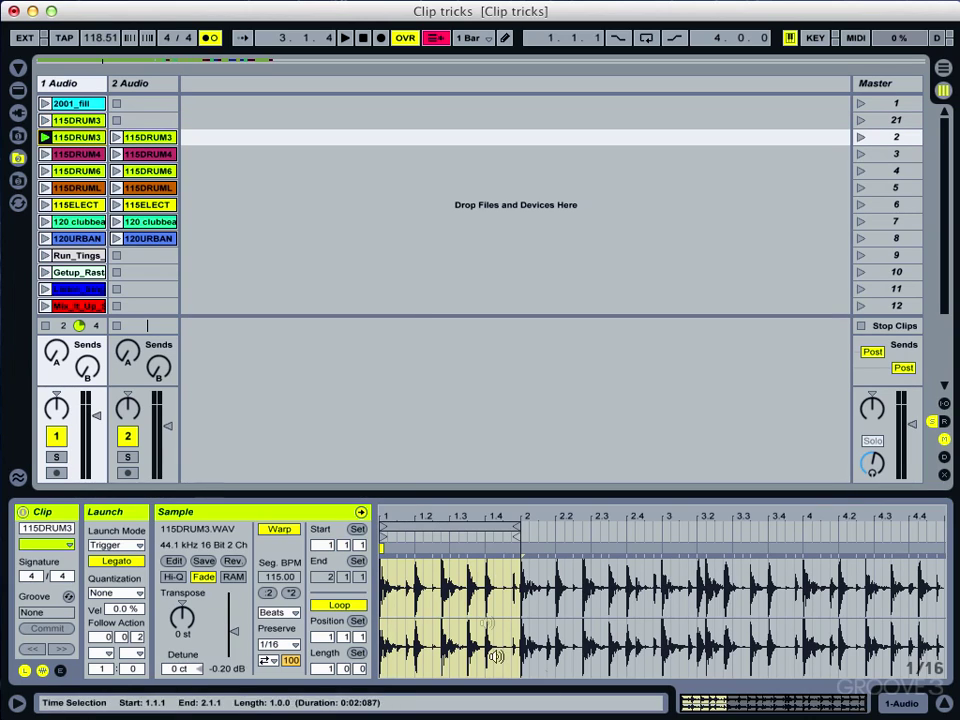